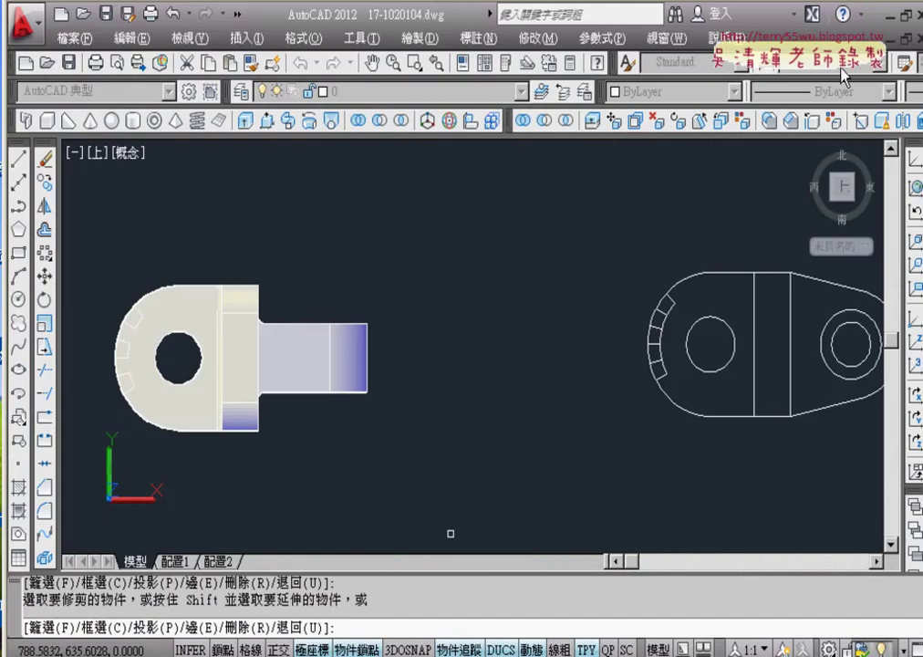
- Remove the short outer-arc piece between two radial ticks on the lug's rounded left end
mouse_move(519, 430)
middle_mouse_down()
mouse_move(411, 429)
mouse_move(428, 483)
mouse_move(314, 482)
middle_mouse_up()
scroll(282, 474, "up", 1)
scroll(313, 470, "up", 1)
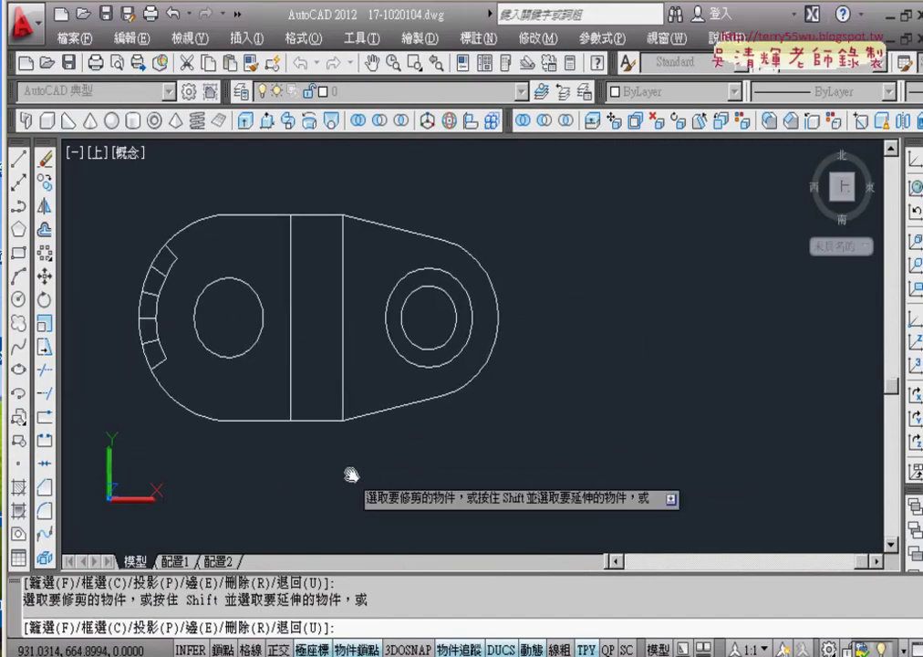
left_click(164, 248)
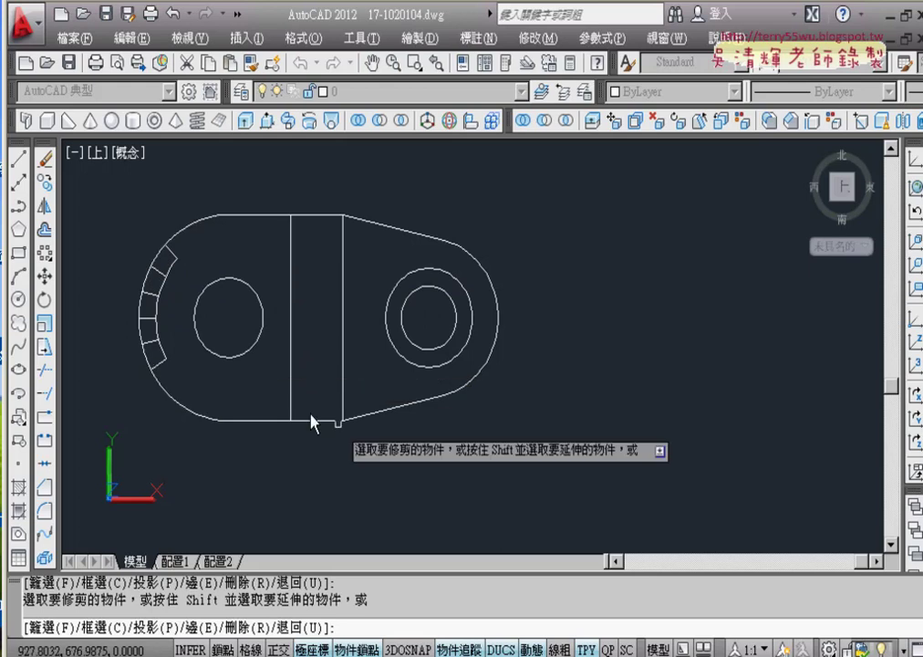
scroll(313, 422, "down", 2)
middle_click_drag(439, 478, 274, 359)
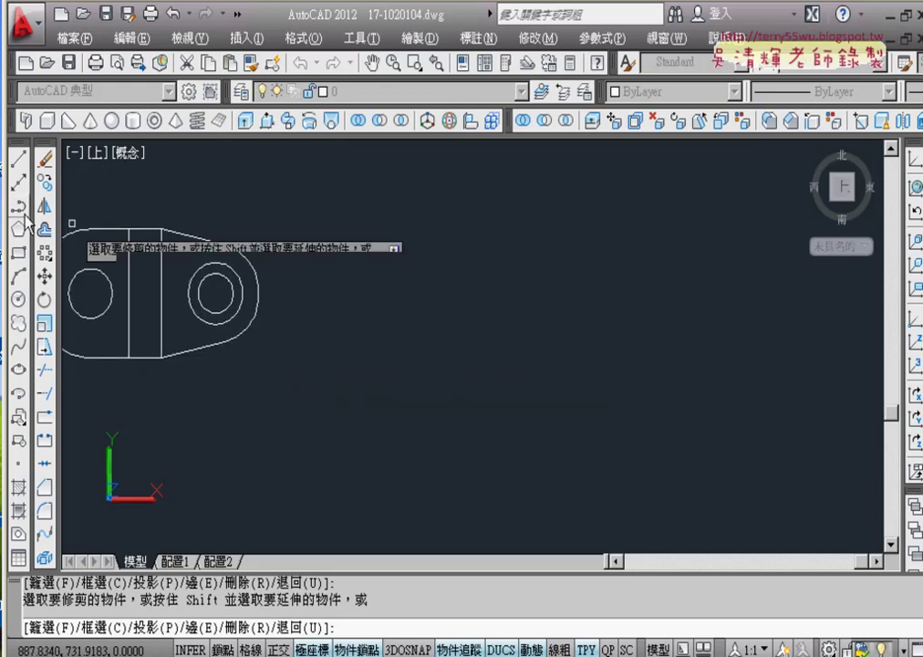
- Draw three connected lines right of the lug: 18 right, 52 down, 18 left
left_click(18, 157)
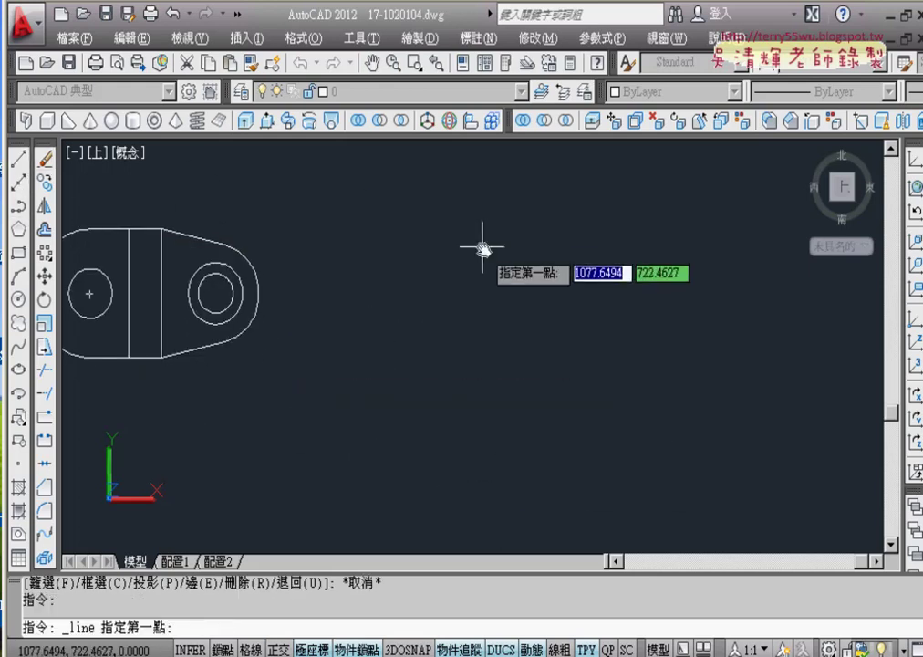
middle_click_drag(483, 248, 479, 291)
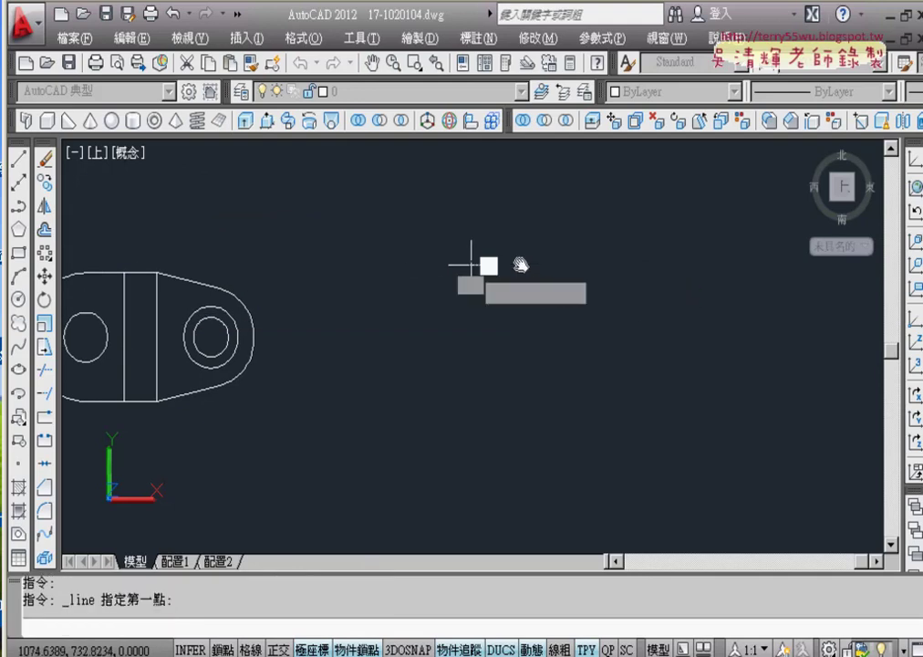
left_click(471, 266)
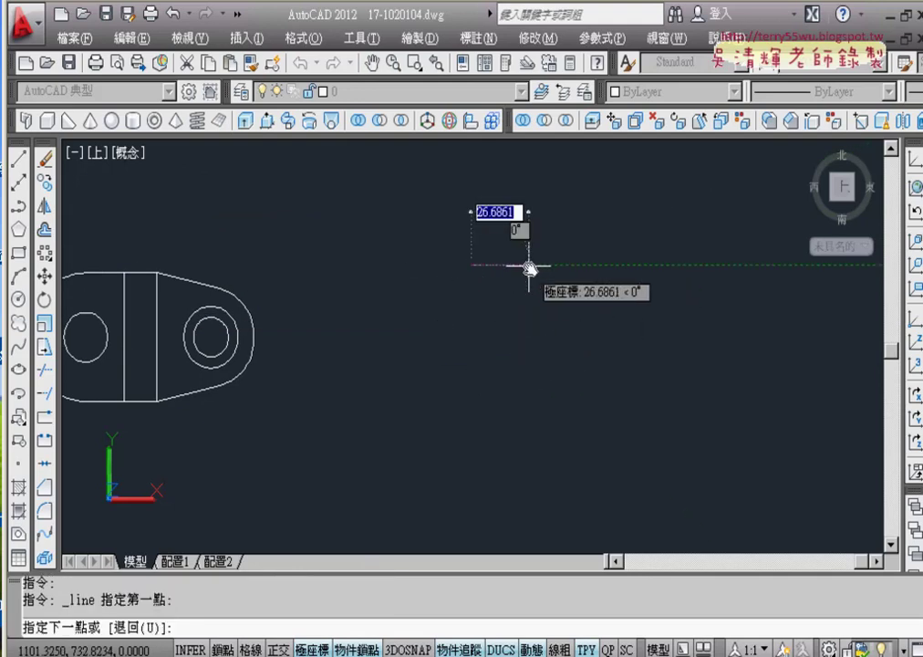
type("18")
key("Return")
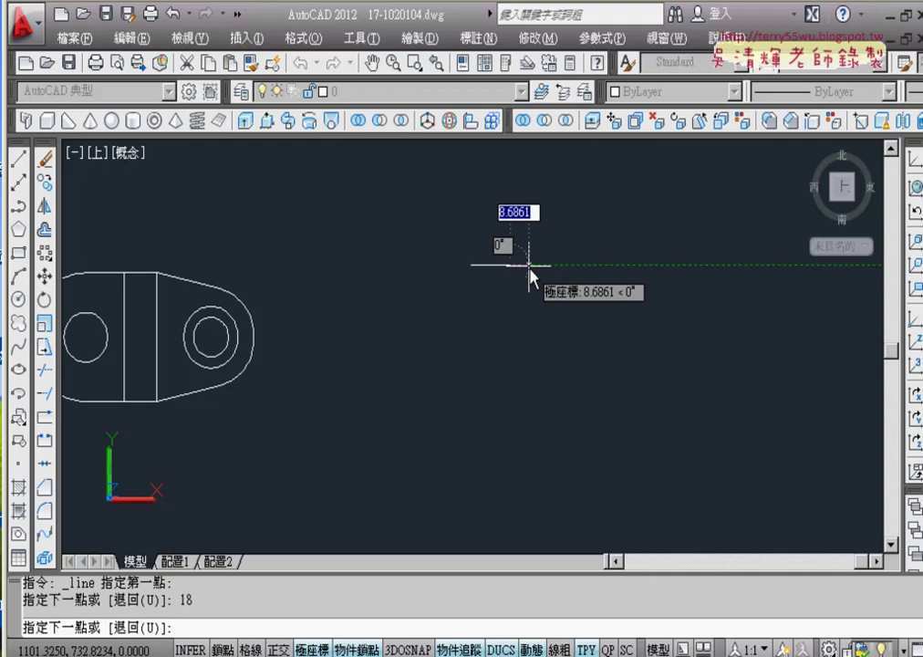
type("2")
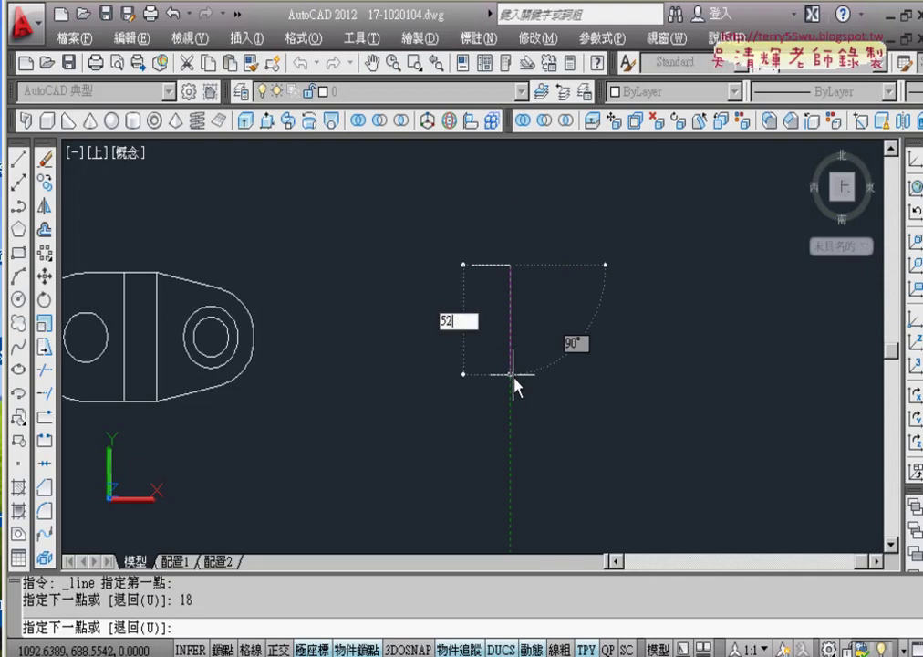
key("Return")
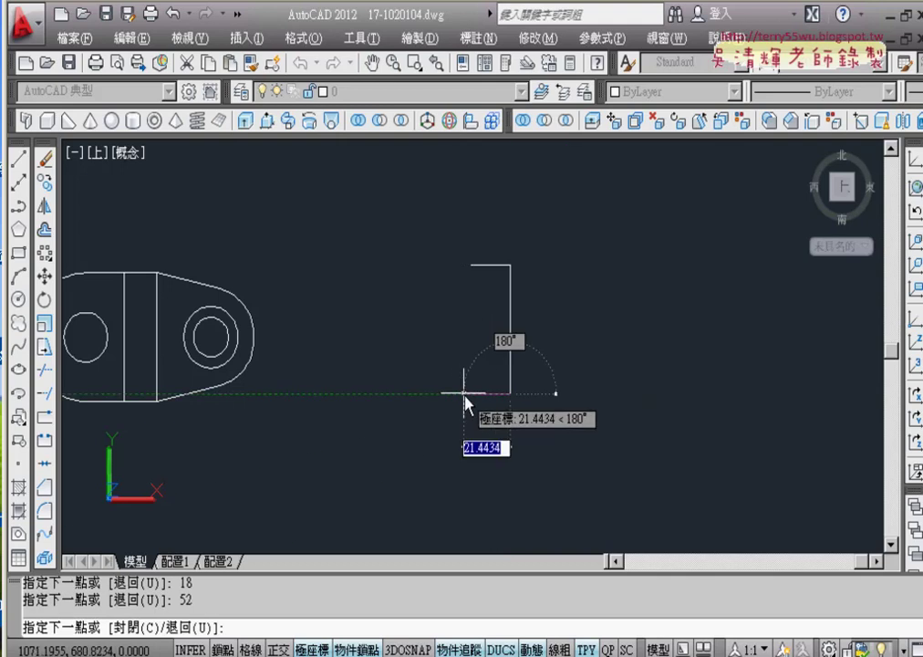
type("18")
key("Return")
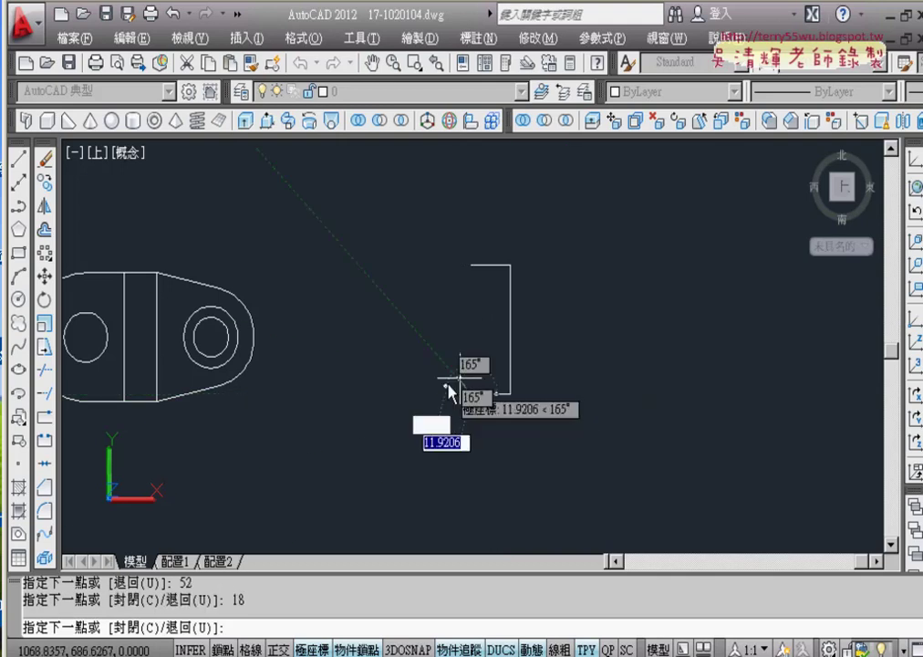
key("Return")
scroll(469, 369, "up", 2)
scroll(484, 274, "up", 2)
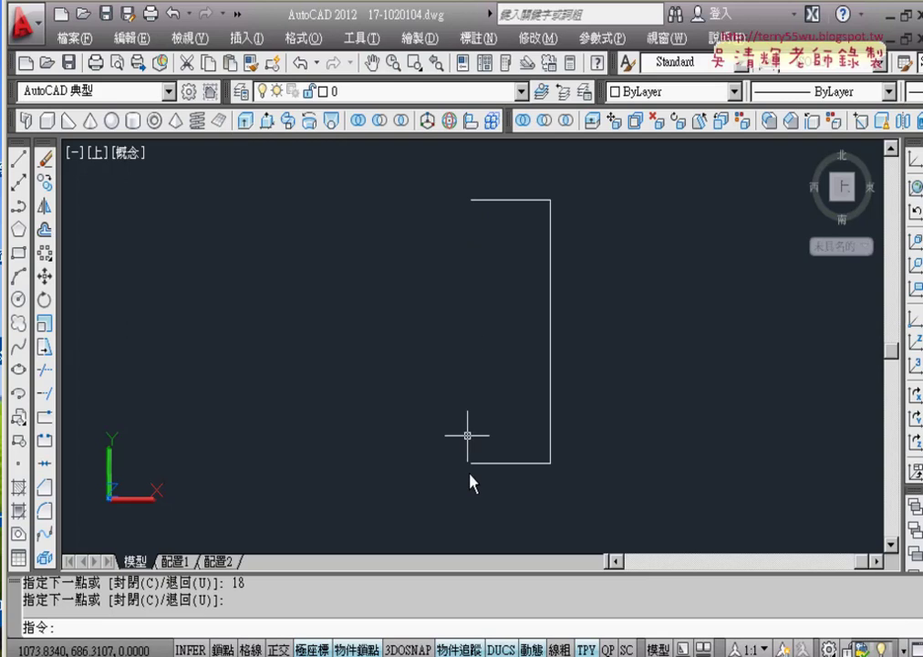
- Draw a 2-point circle between the bracket's top-left and bottom-left endpoints, diameter 52
left_click(420, 38)
mouse_move(428, 327)
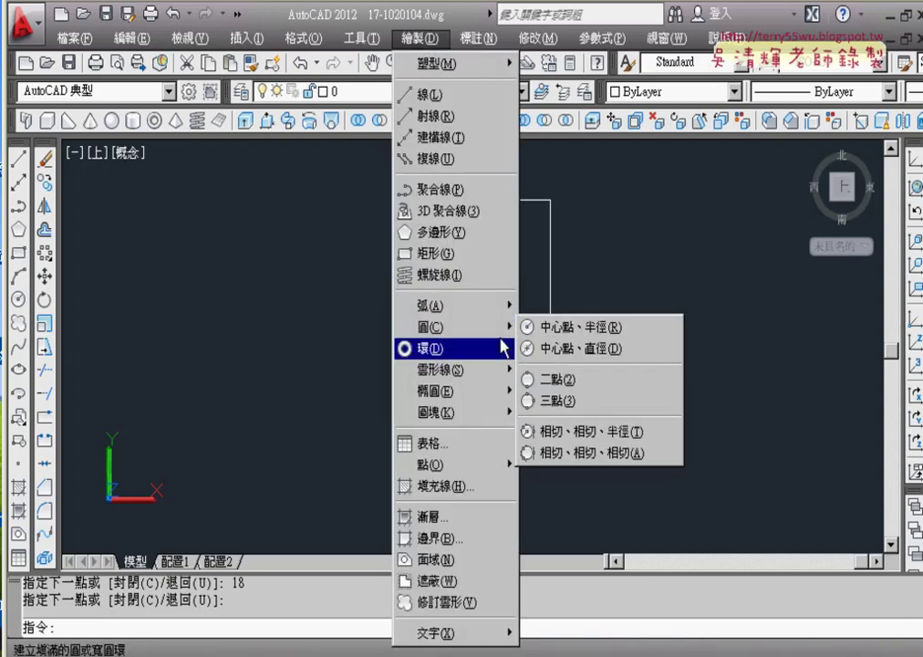
left_click(553, 378)
left_click(471, 199)
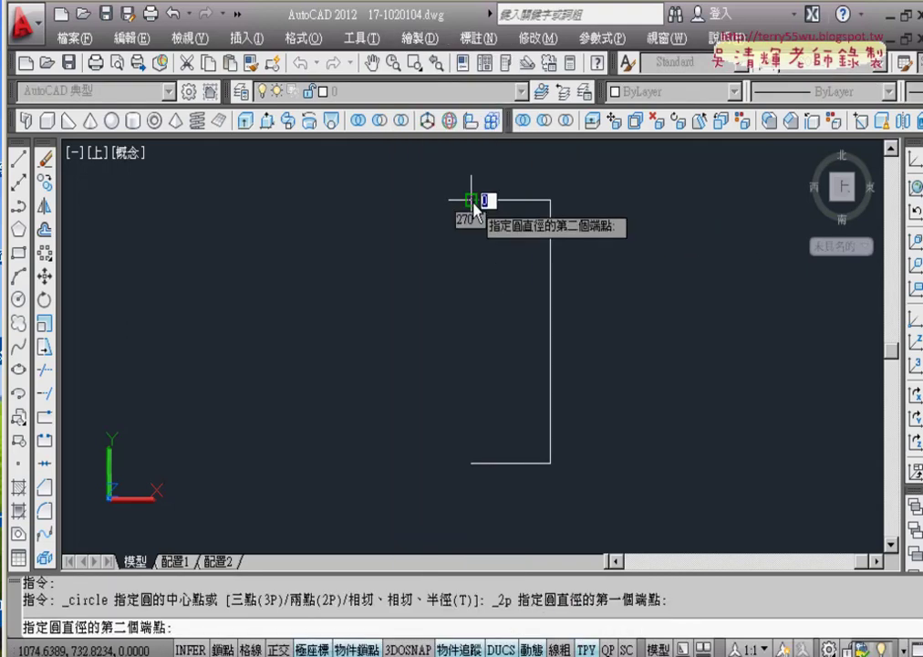
left_click(470, 463)
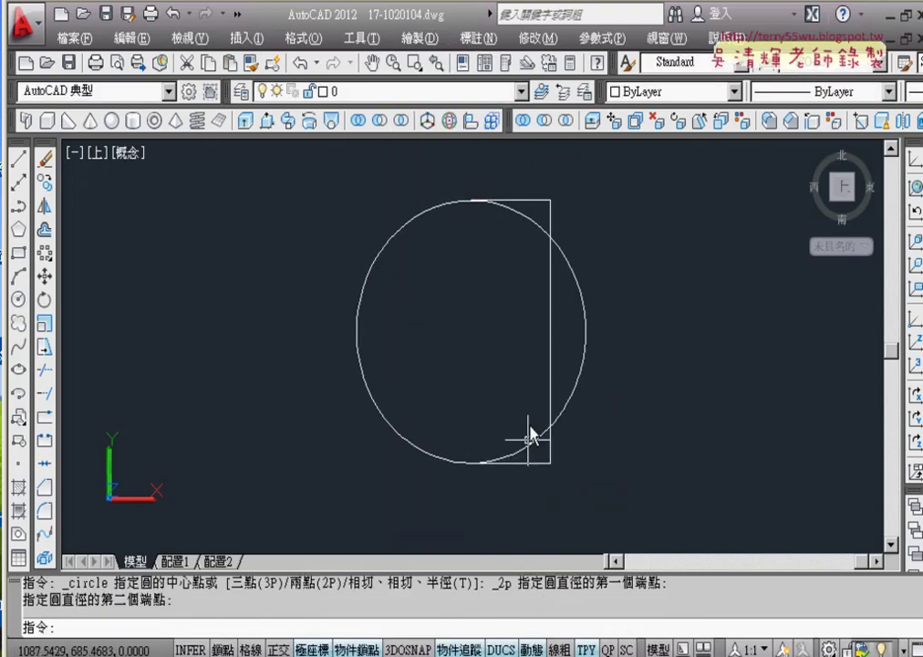
middle_click_drag(477, 342, 364, 367)
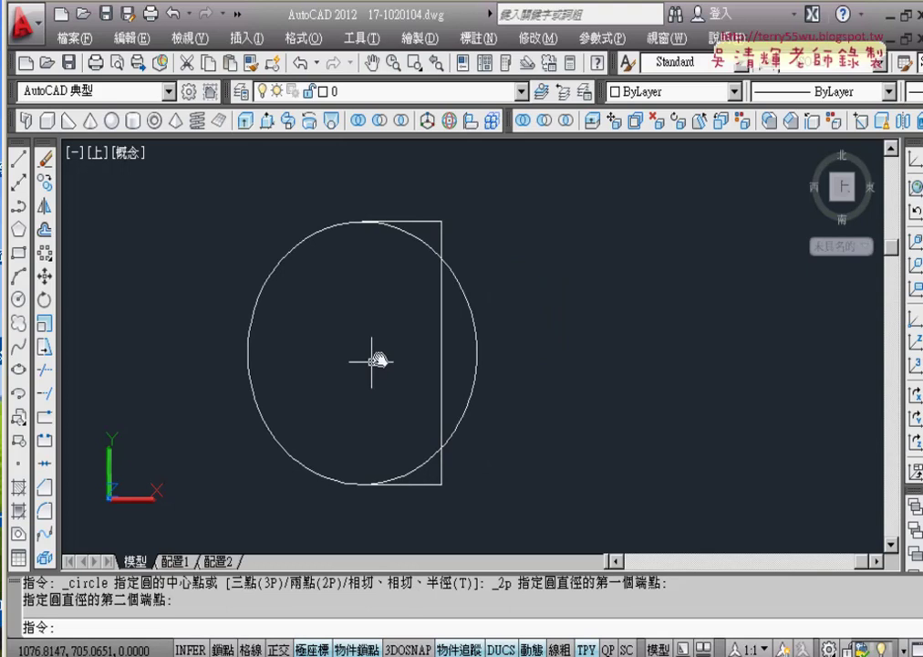
scroll(377, 363, "down", 3)
middle_click_drag(353, 372, 430, 368)
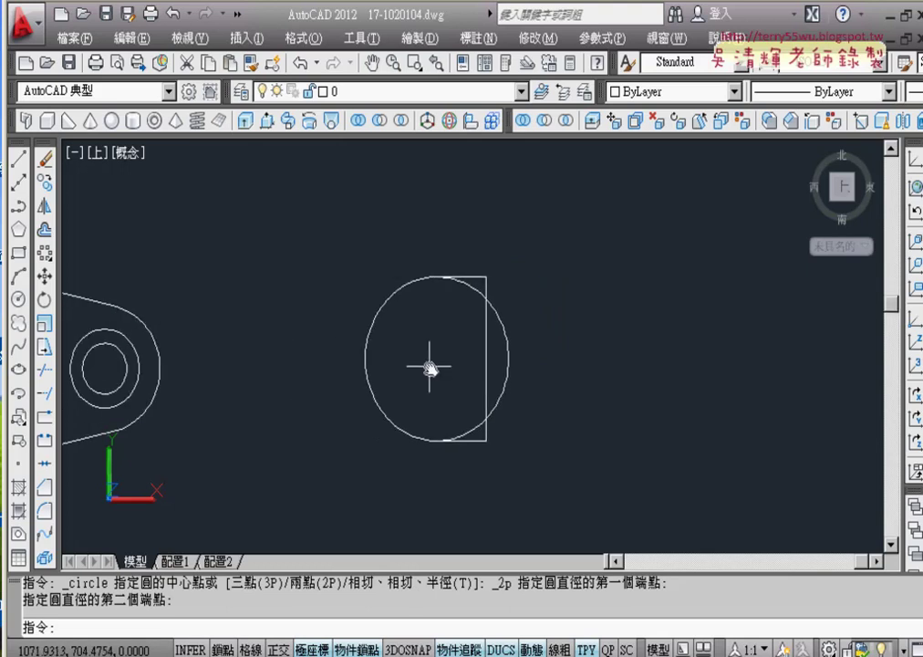
- Draw circles of radius 10 and 21 centred on the 52-diameter circle's centre
left_click(19, 301)
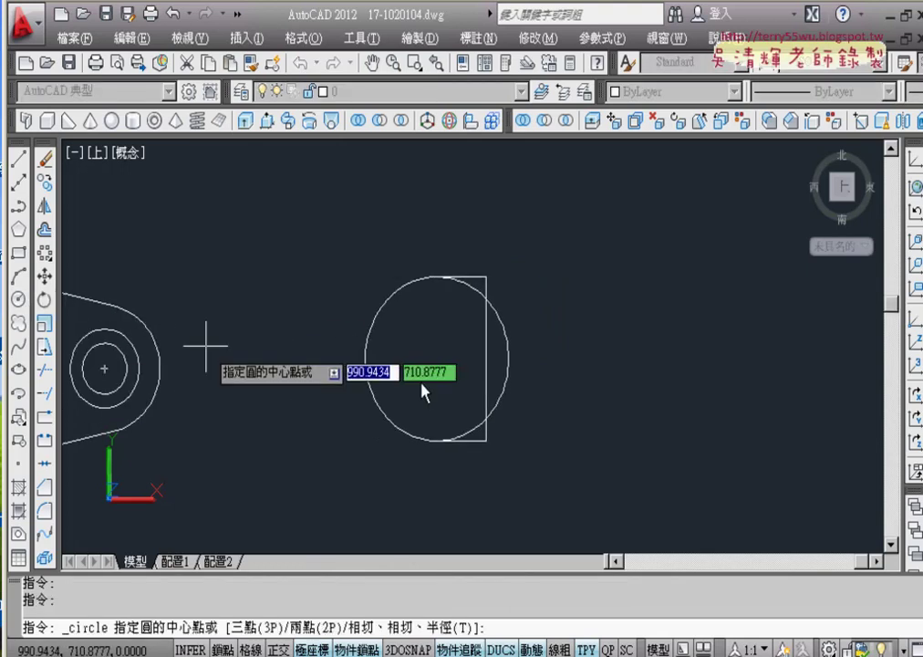
left_click(438, 360)
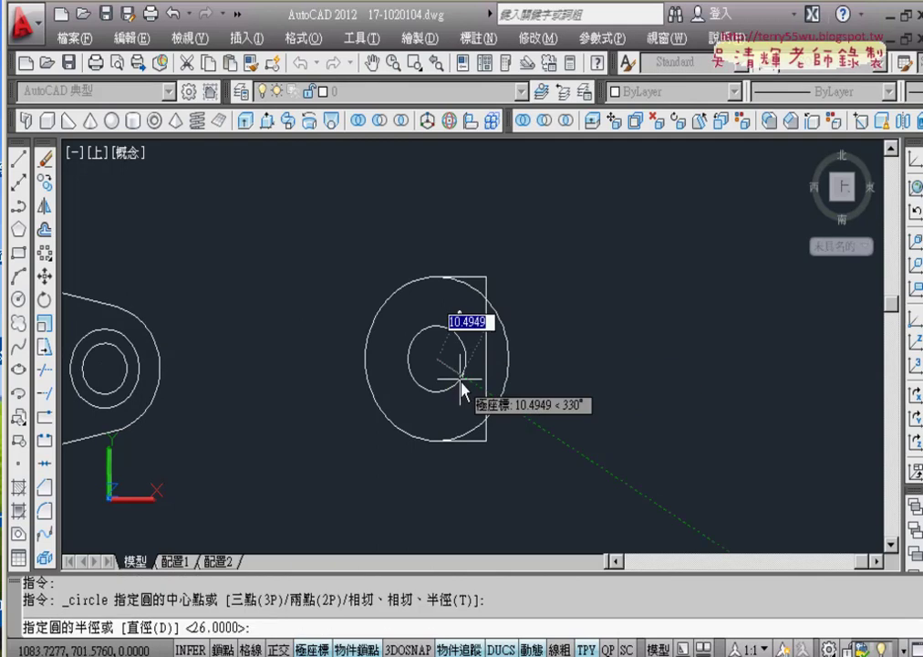
type("10")
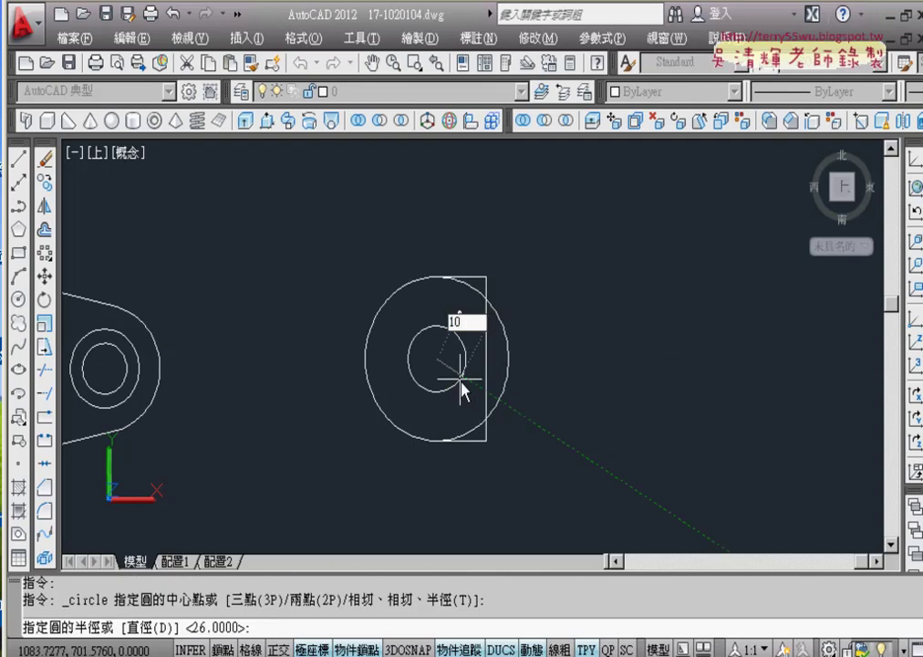
key("Return")
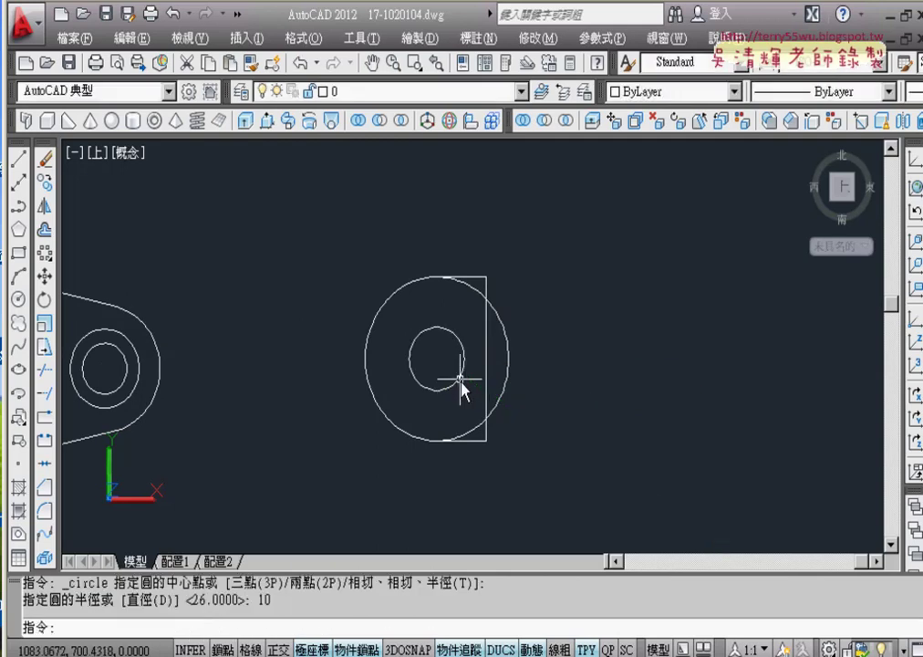
key("Return")
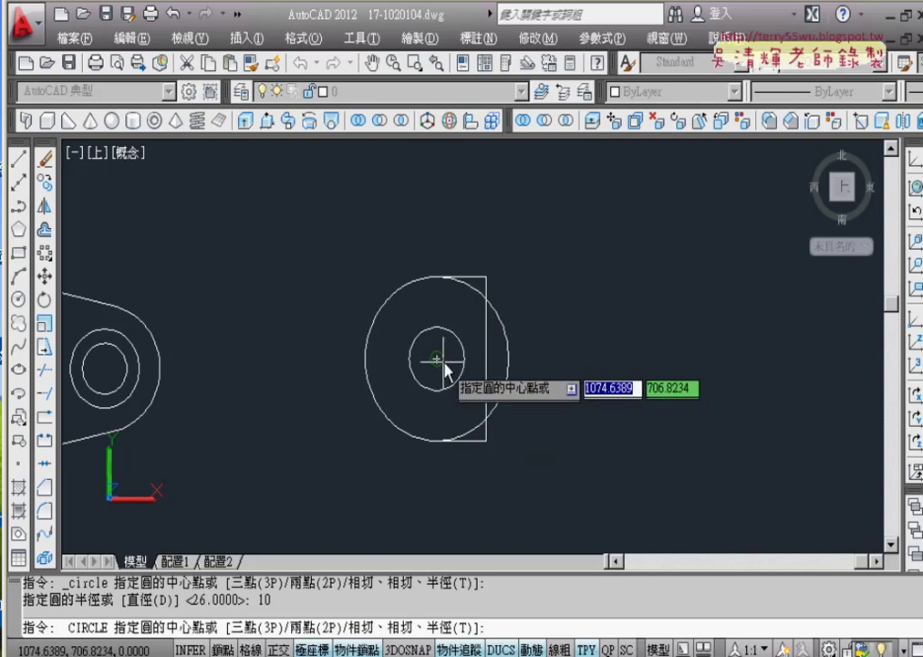
left_click(437, 357)
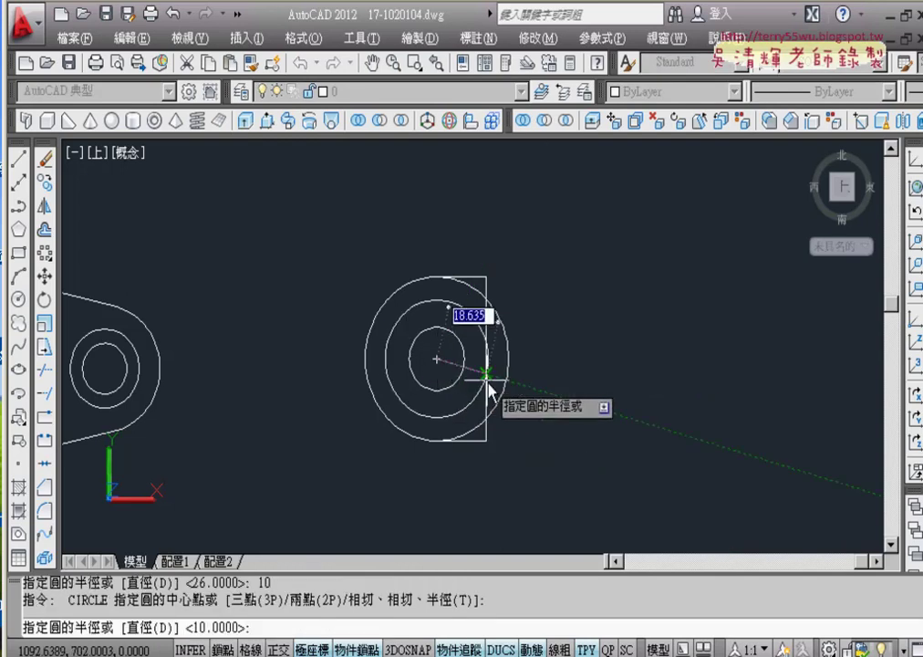
type("21")
key("Return")
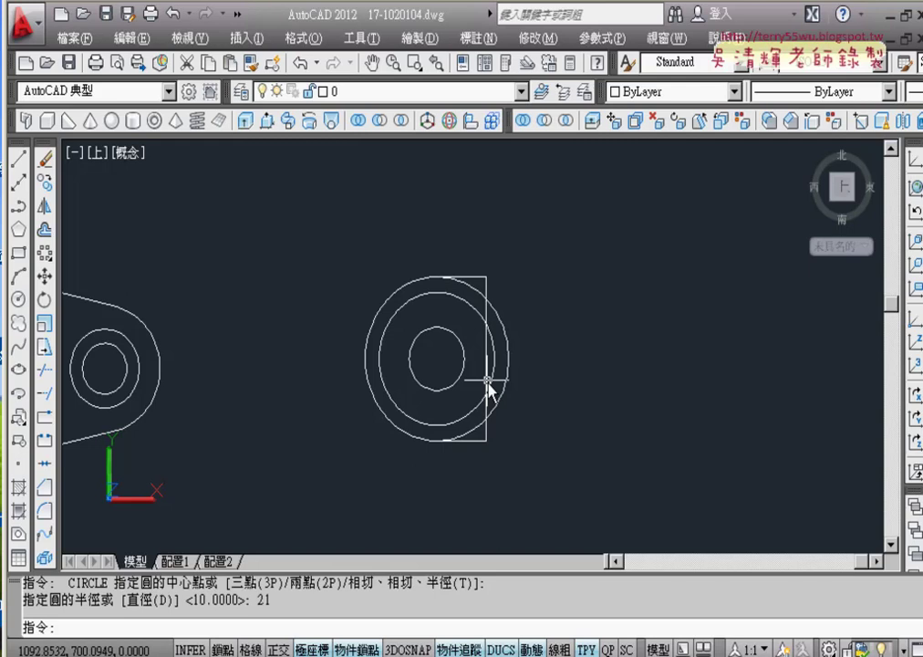
middle_click_drag(299, 346, 428, 335)
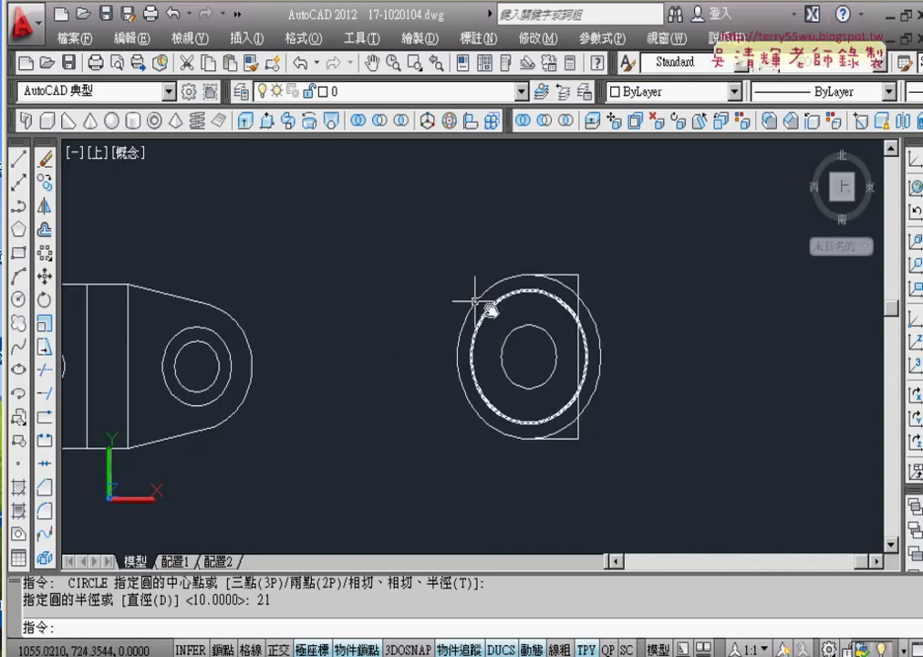
middle_click_drag(381, 351, 509, 350)
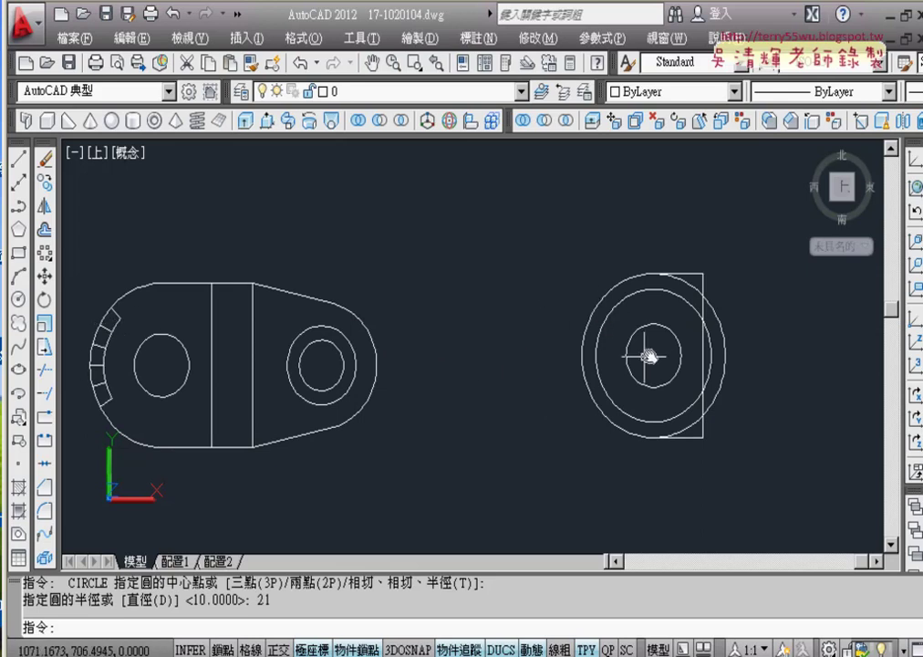
middle_click_drag(643, 356, 634, 357)
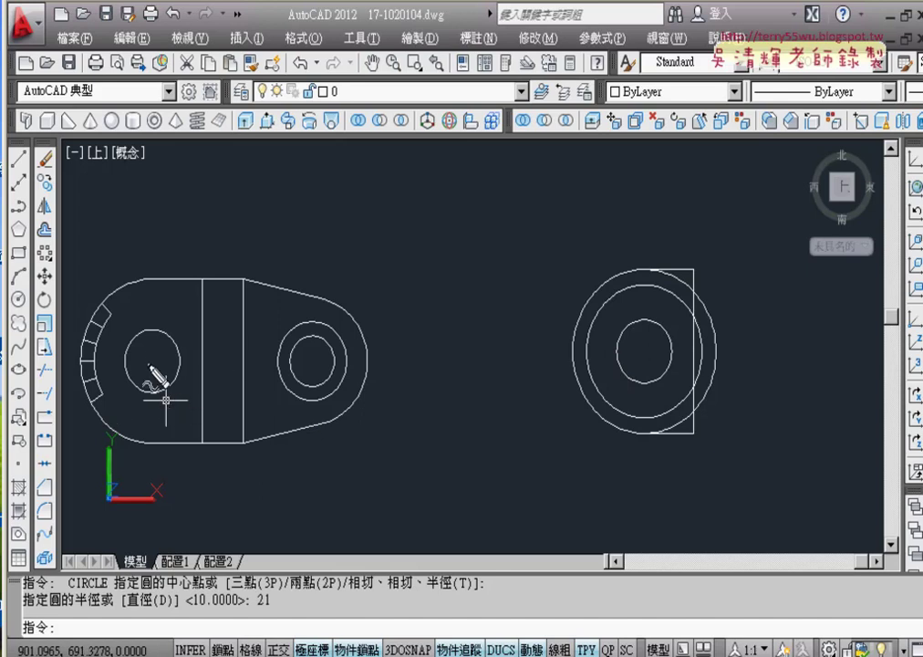
mouse_move(94, 408)
left_mouse_down()
mouse_move(153, 371)
mouse_move(110, 315)
mouse_move(116, 321)
left_mouse_up()
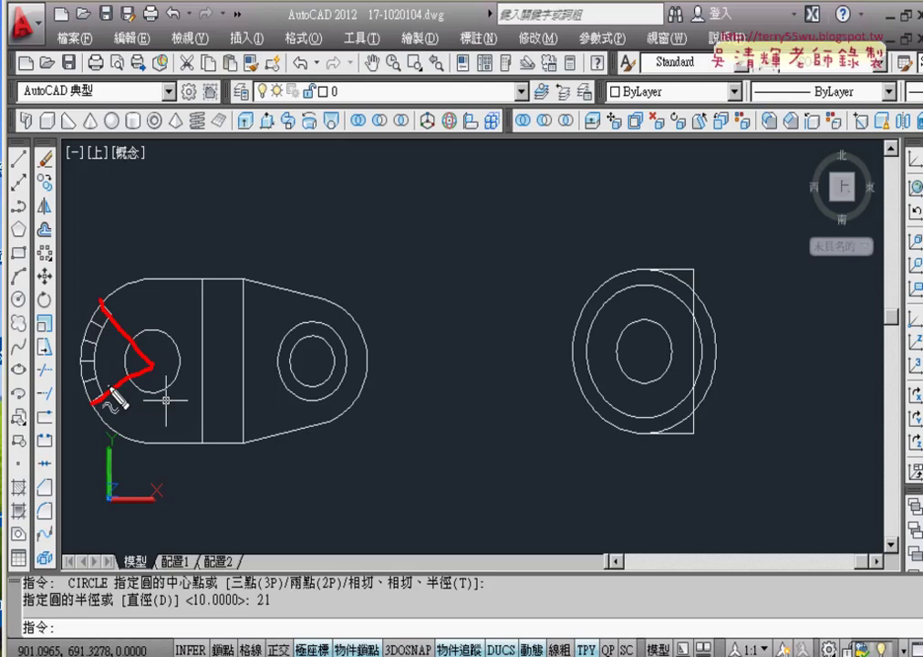
left_click_drag(105, 391, 109, 364)
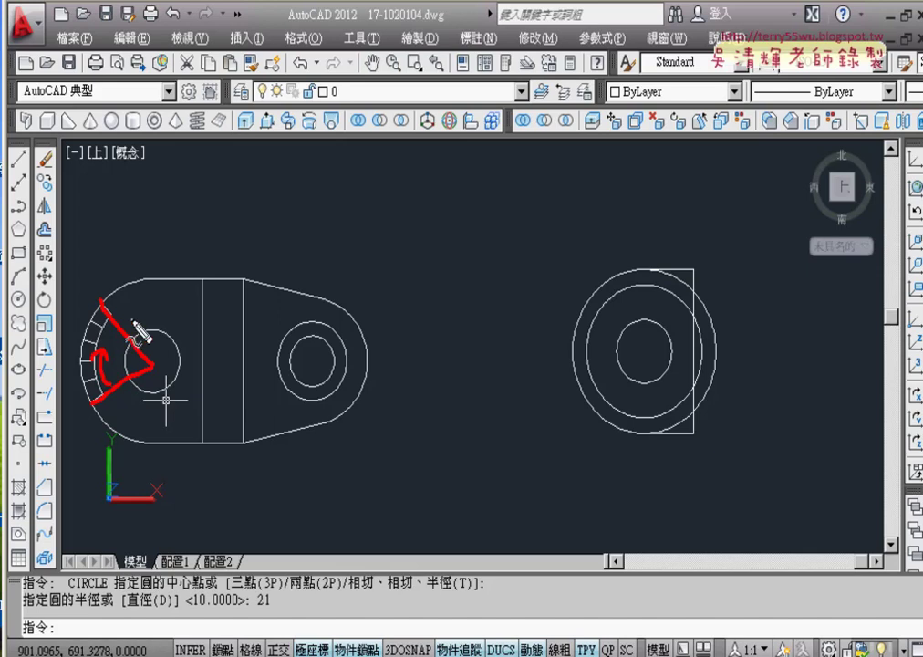
mouse_move(117, 334)
left_mouse_down()
mouse_move(98, 345)
mouse_move(88, 329)
mouse_move(124, 357)
left_mouse_up()
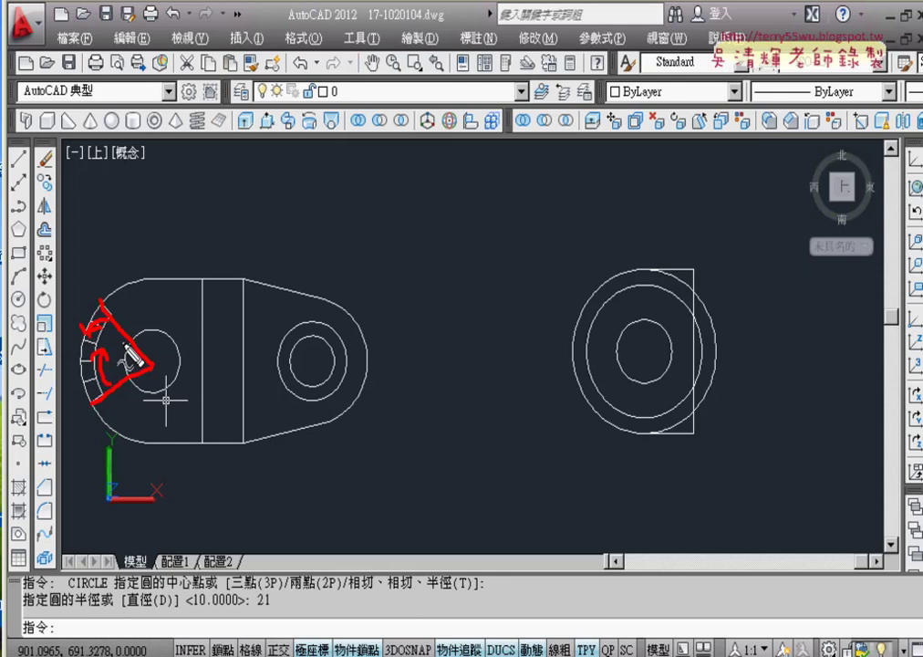
key("Escape")
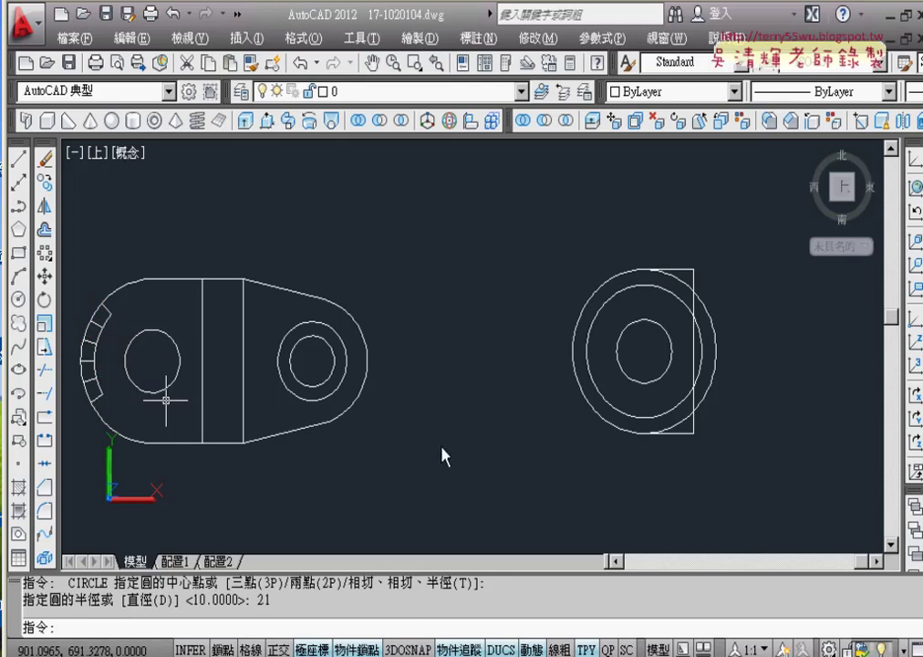
- Centre the side view's concentric circles on screen and start the LINE command
mouse_move(422, 457)
middle_mouse_down()
mouse_move(248, 488)
mouse_move(227, 528)
middle_mouse_up()
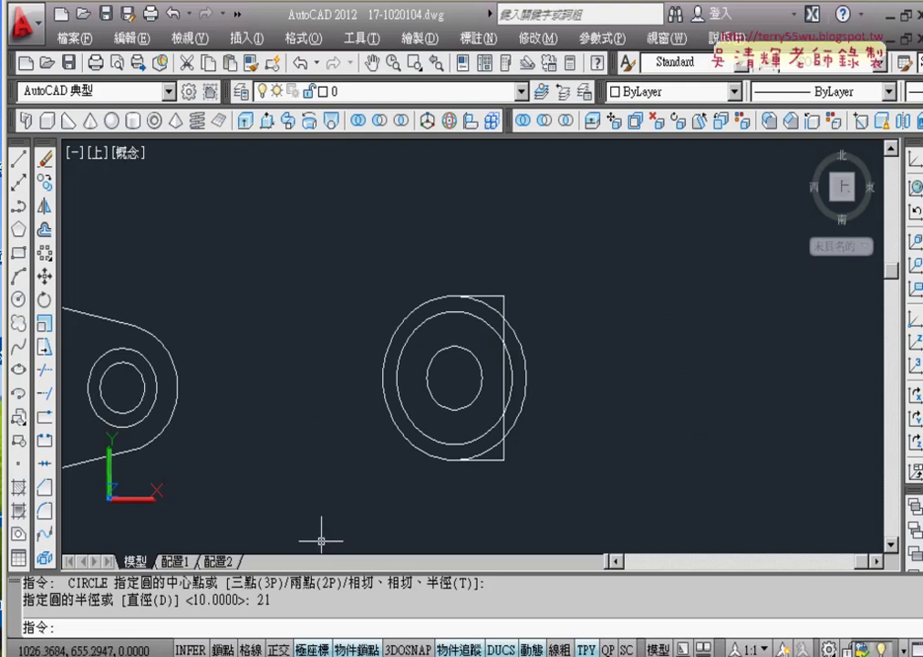
left_click(17, 162)
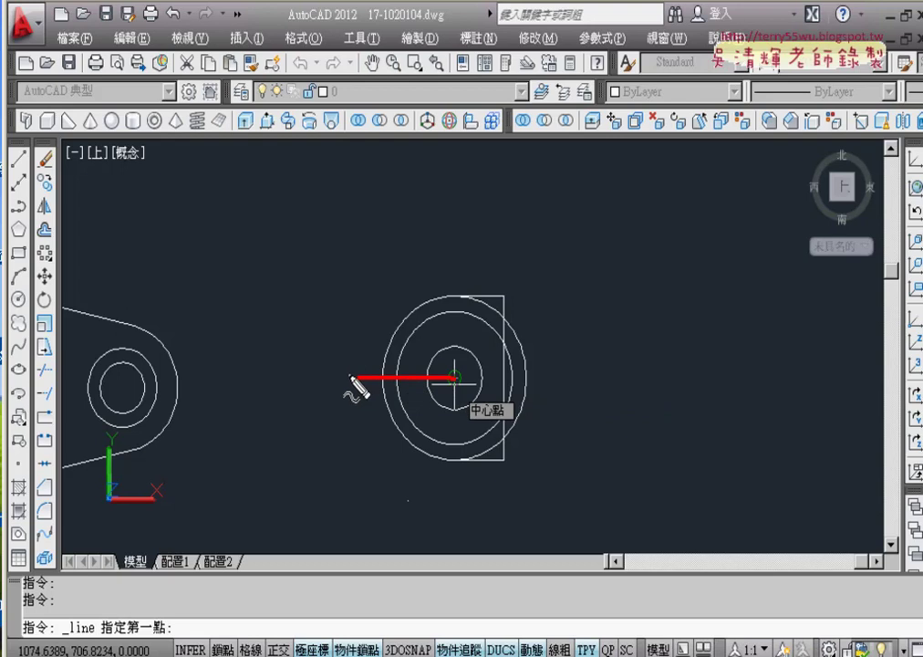
mouse_move(314, 388)
left_mouse_down()
mouse_move(301, 396)
mouse_move(326, 383)
left_mouse_up()
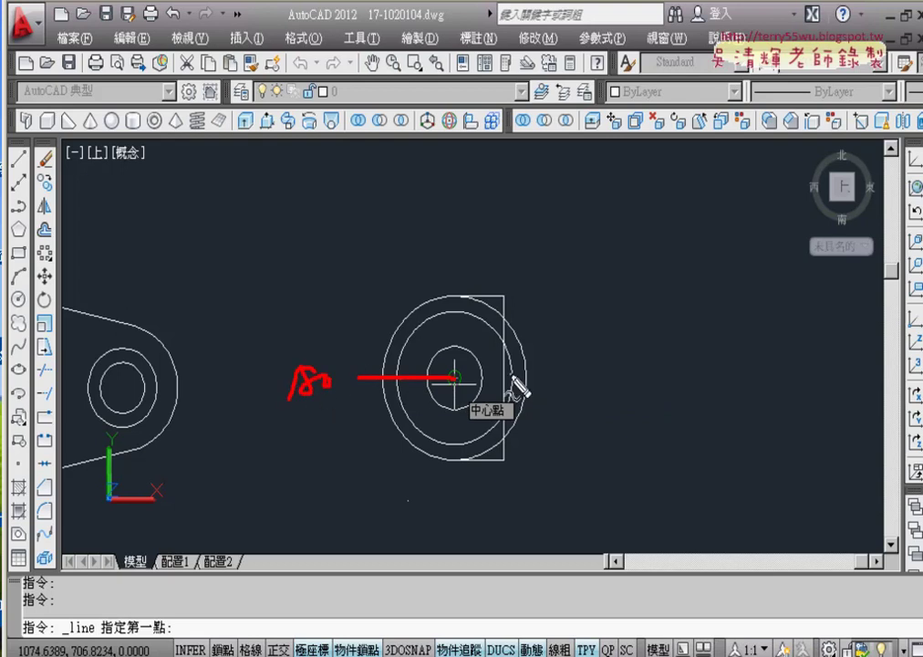
mouse_move(470, 374)
left_mouse_down()
mouse_move(584, 370)
mouse_move(606, 381)
left_mouse_up()
left_click_drag(463, 368, 461, 246)
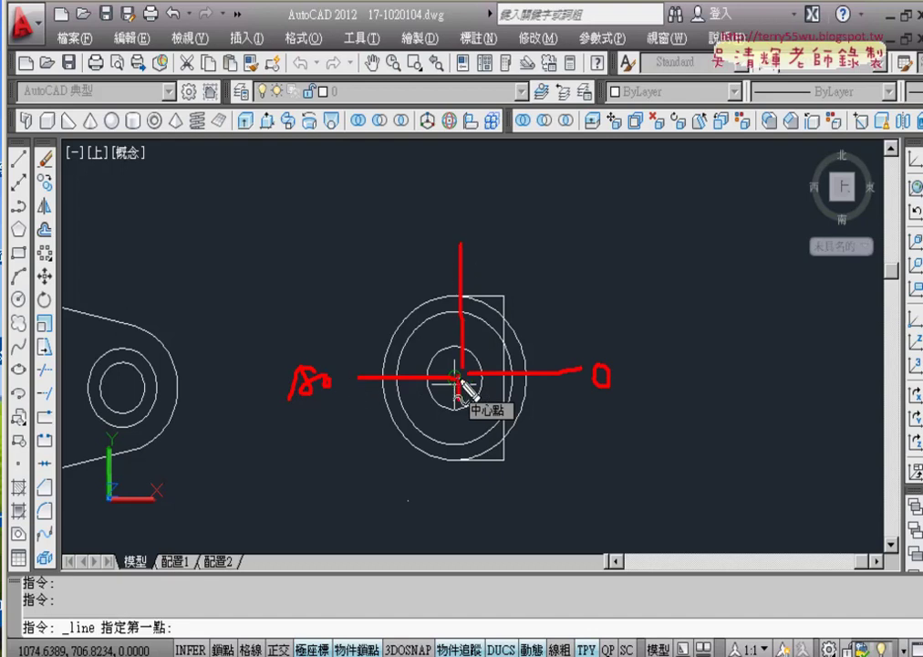
left_click_drag(461, 381, 465, 536)
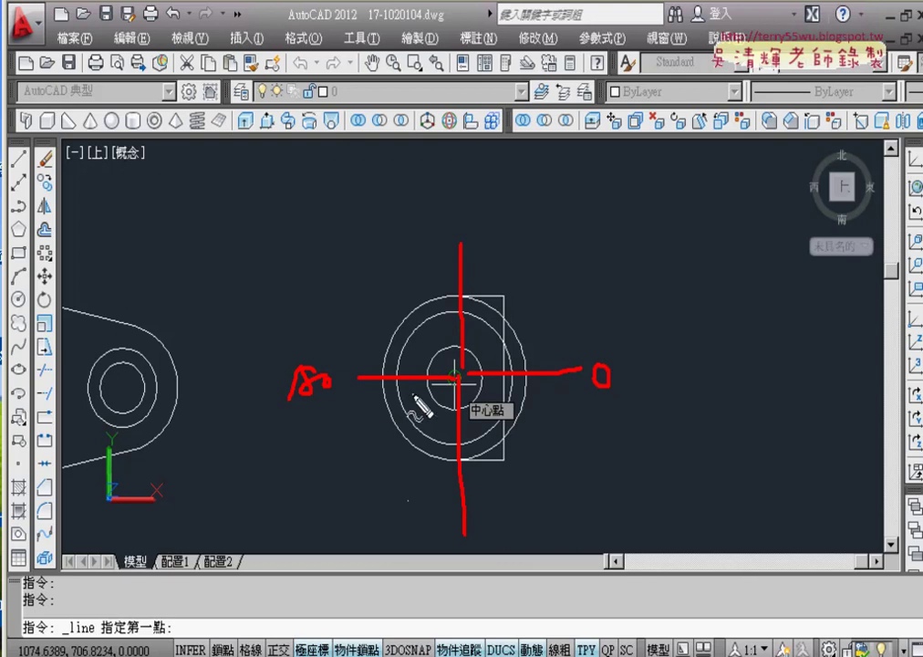
left_click_drag(456, 384, 364, 411)
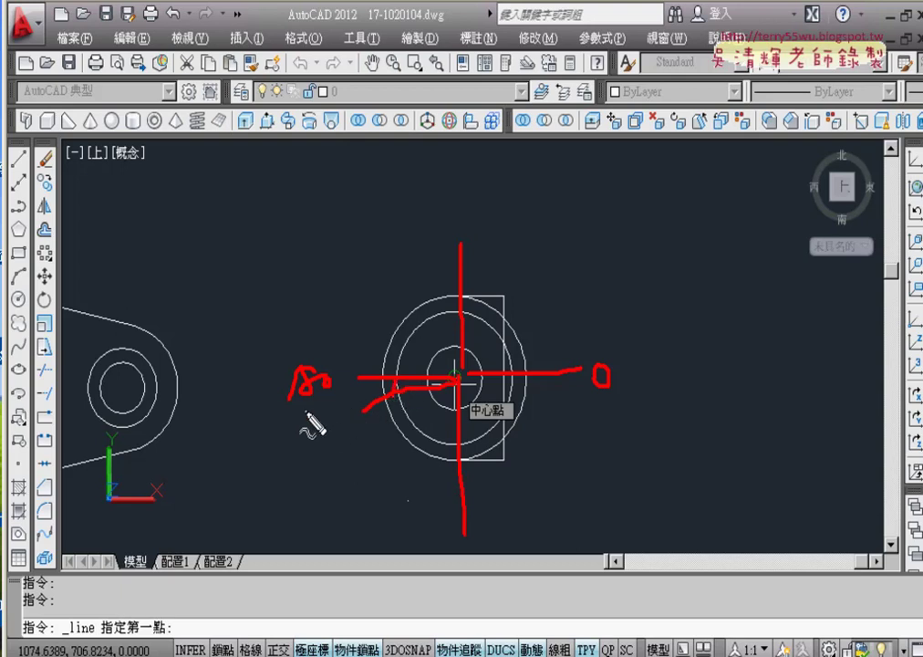
mouse_move(307, 413)
left_mouse_down()
mouse_move(306, 443)
mouse_move(330, 440)
left_mouse_up()
left_click_drag(356, 405, 363, 408)
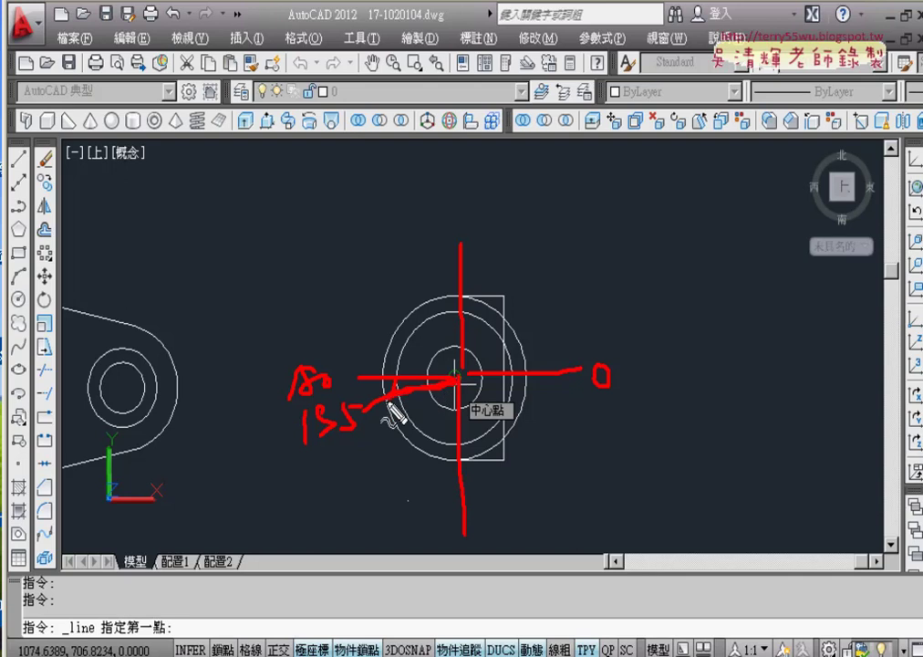
mouse_move(319, 454)
left_mouse_down()
mouse_move(351, 398)
mouse_move(360, 463)
mouse_move(307, 429)
left_mouse_up()
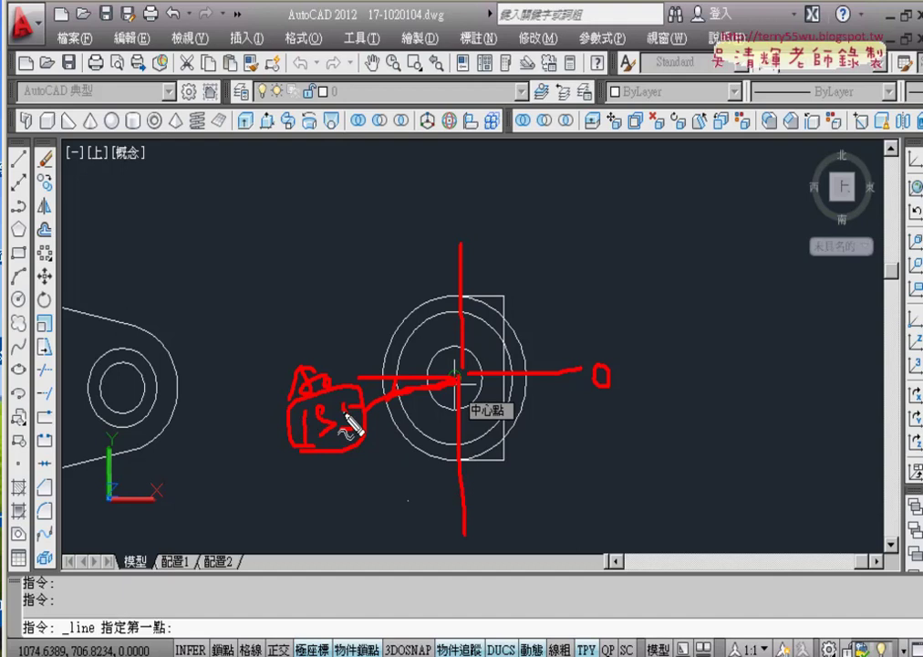
key("Escape")
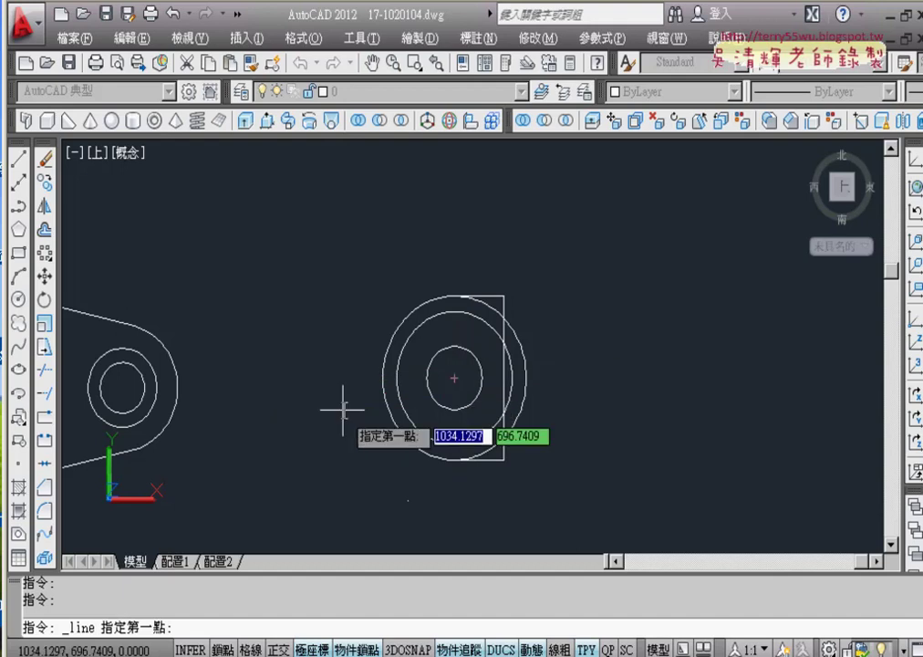
right_click(313, 650)
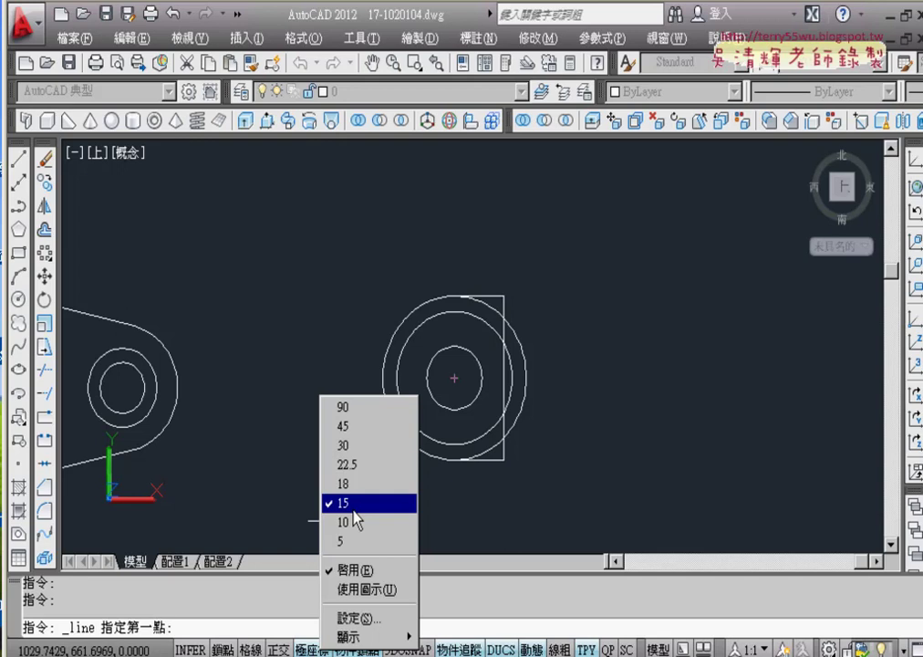
left_click_drag(354, 513, 347, 521)
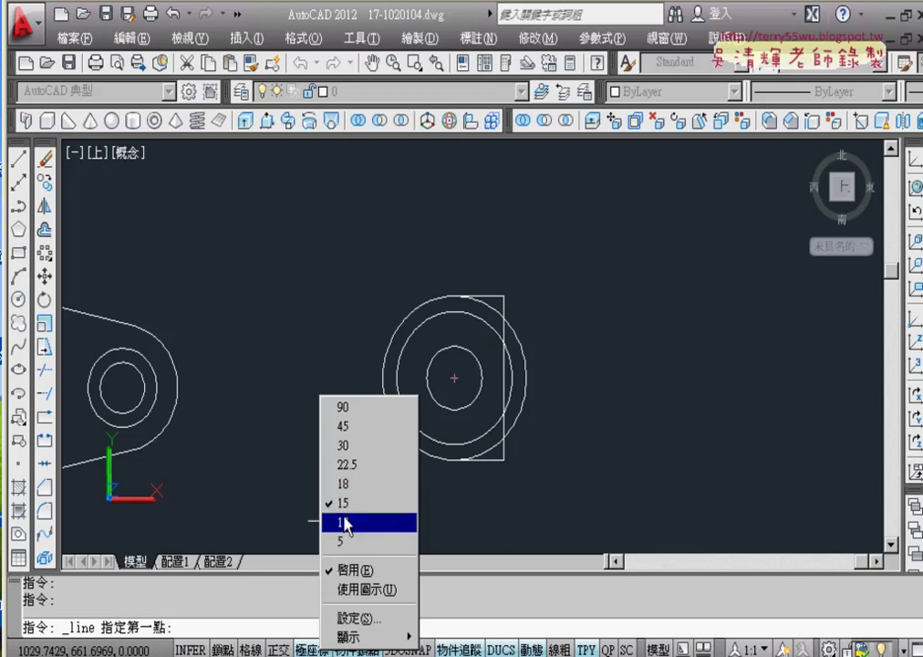
left_click(18, 162)
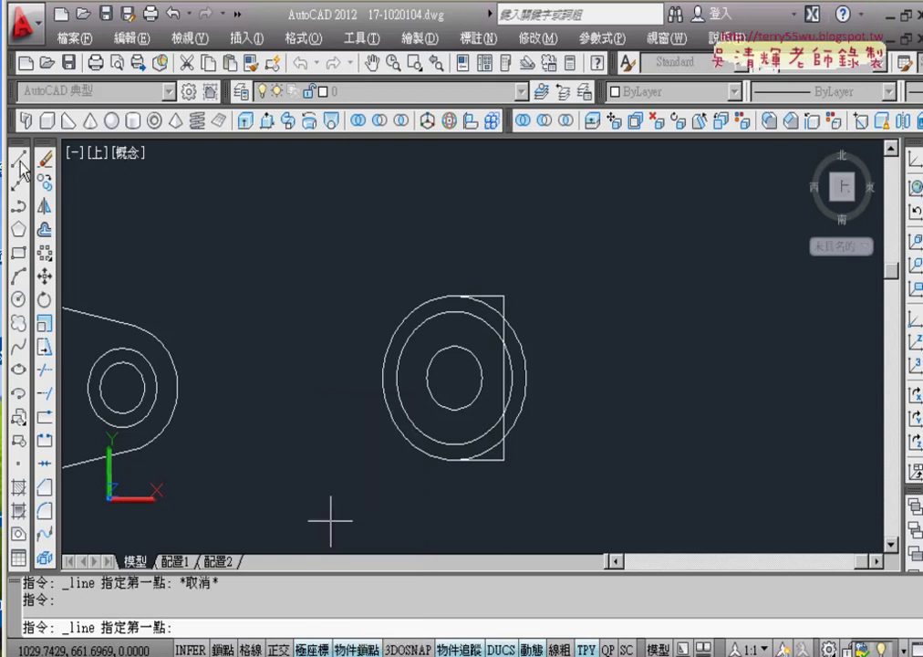
- Draw a line from the circles' centre toward the lower left at 210°
left_click(455, 380)
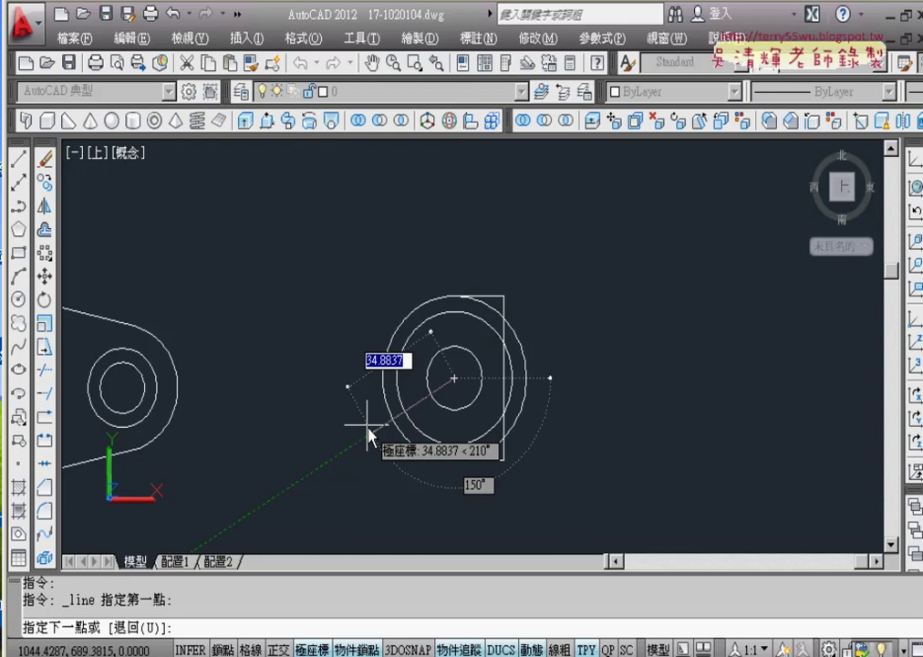
left_click(393, 418)
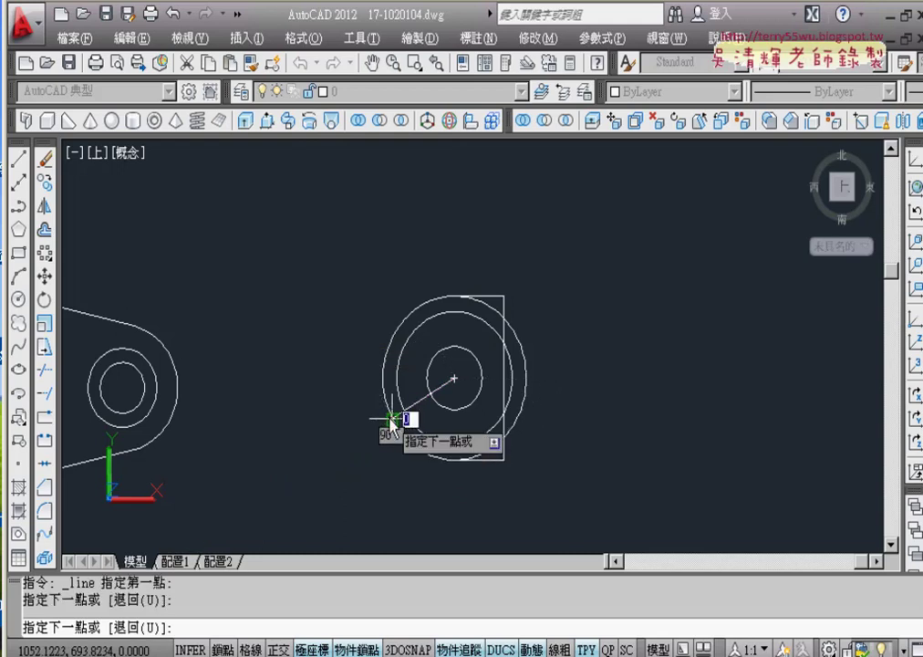
key("Return")
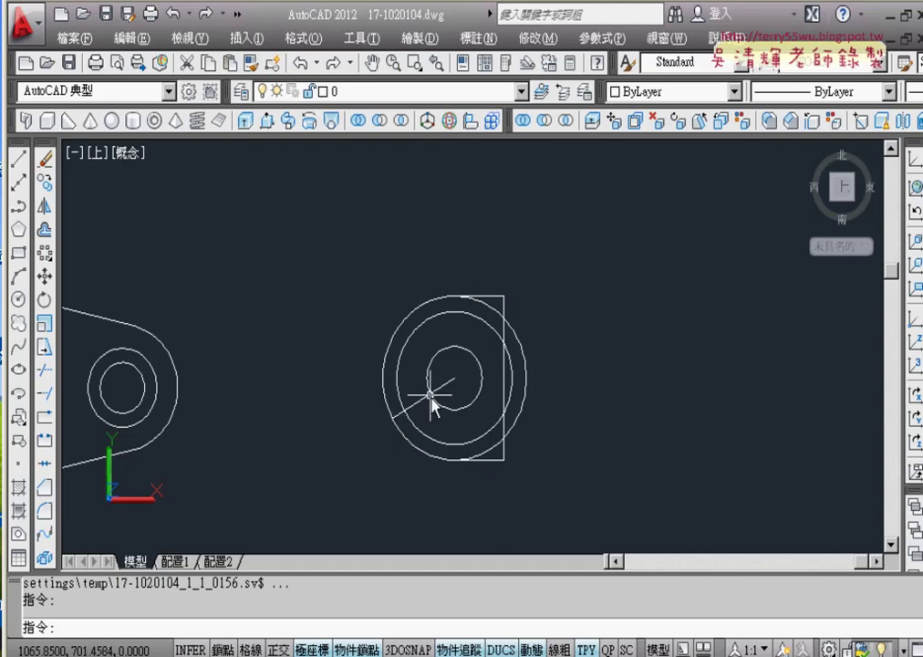
- Rotate a copy of the 210° radial line by -15° about the circles' centre
scroll(447, 383, "up", 3)
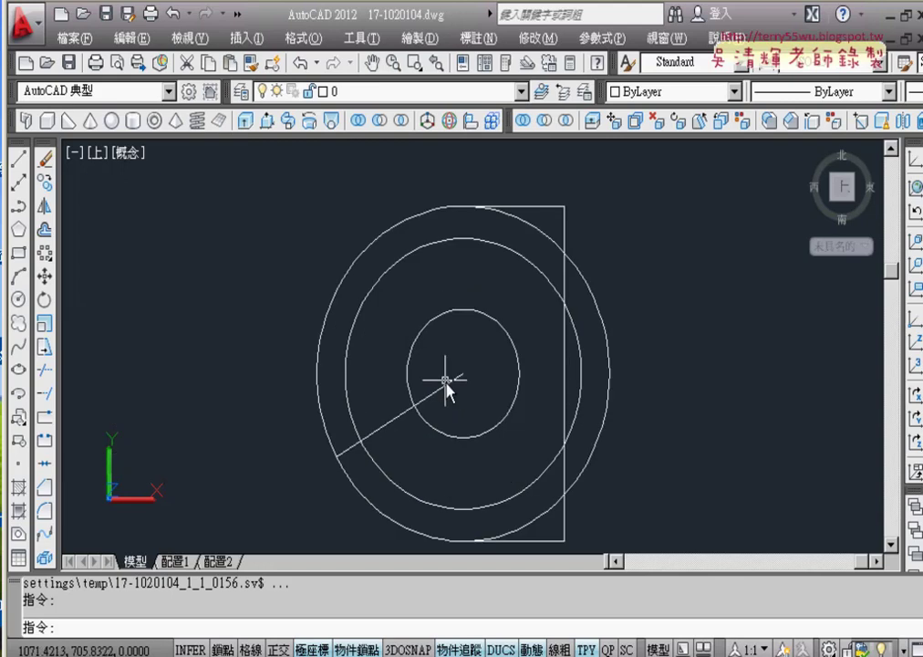
left_click(459, 380)
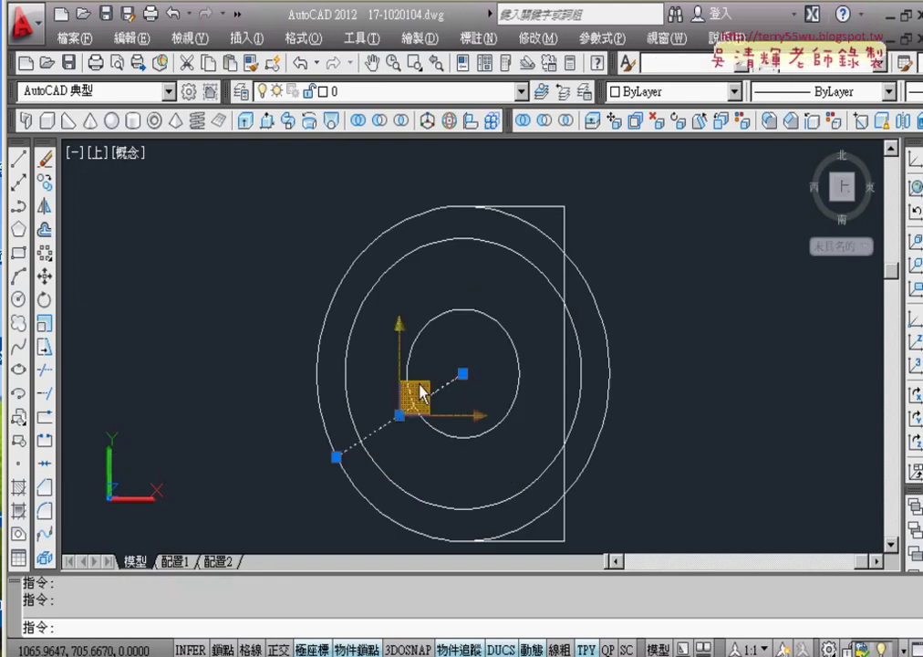
left_click(51, 305)
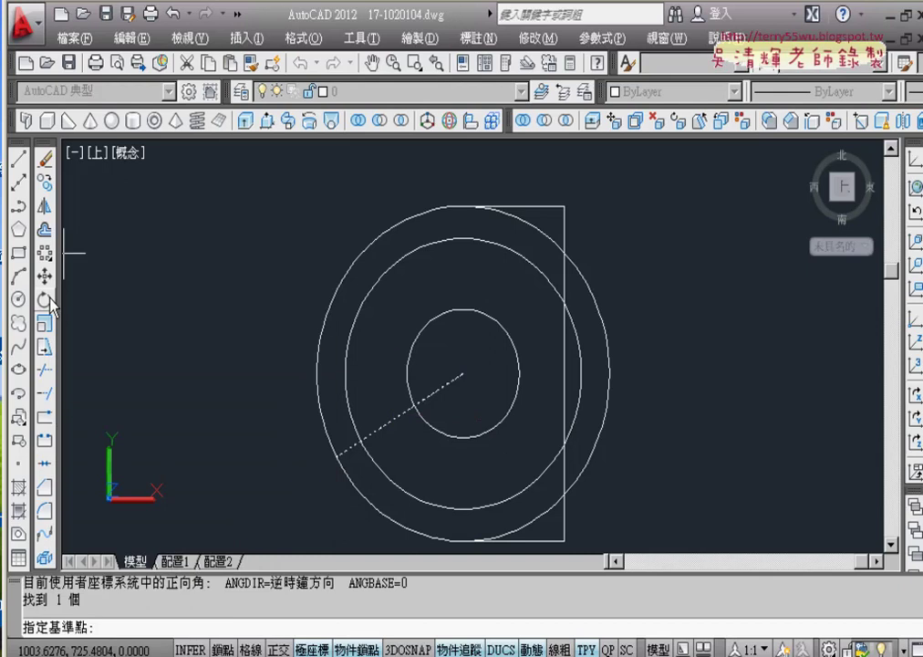
left_click(463, 373)
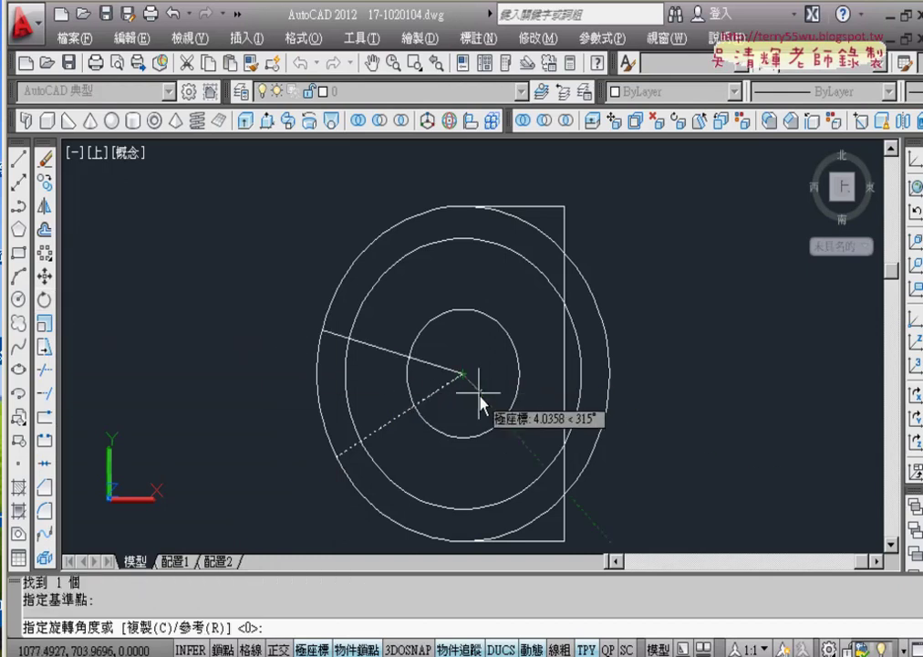
type("c")
key("Return")
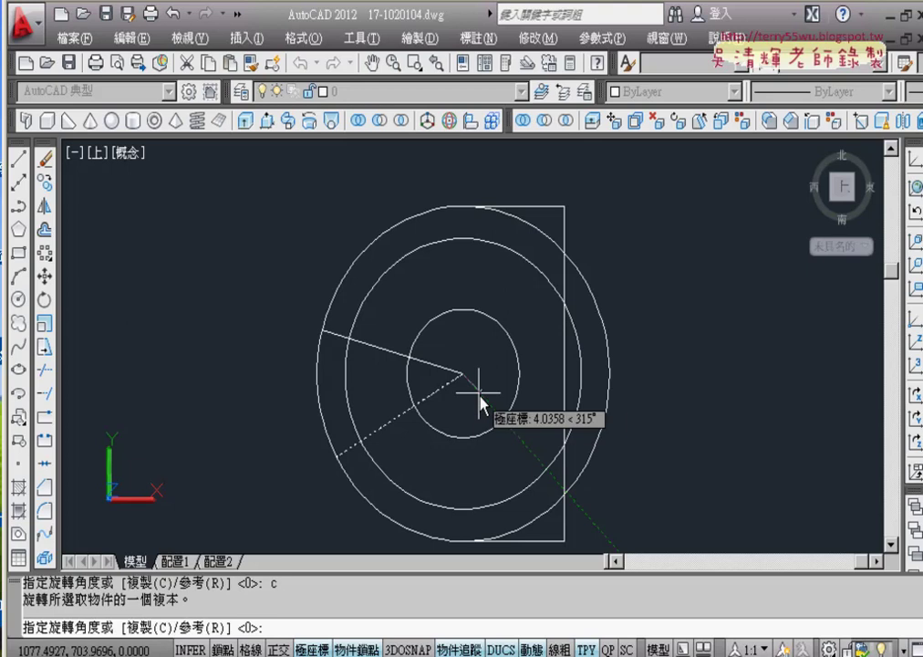
type("-15")
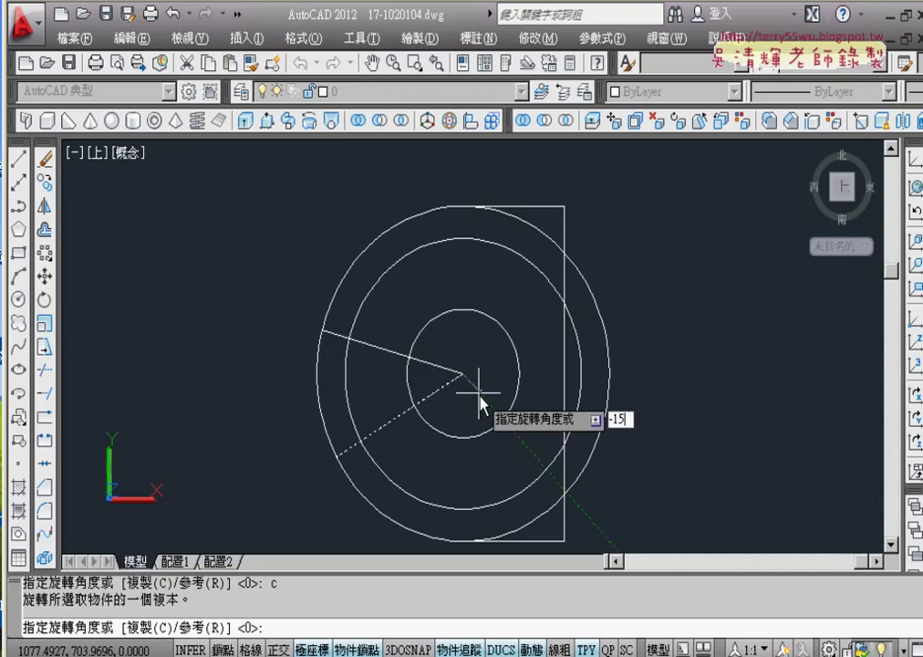
key("Return")
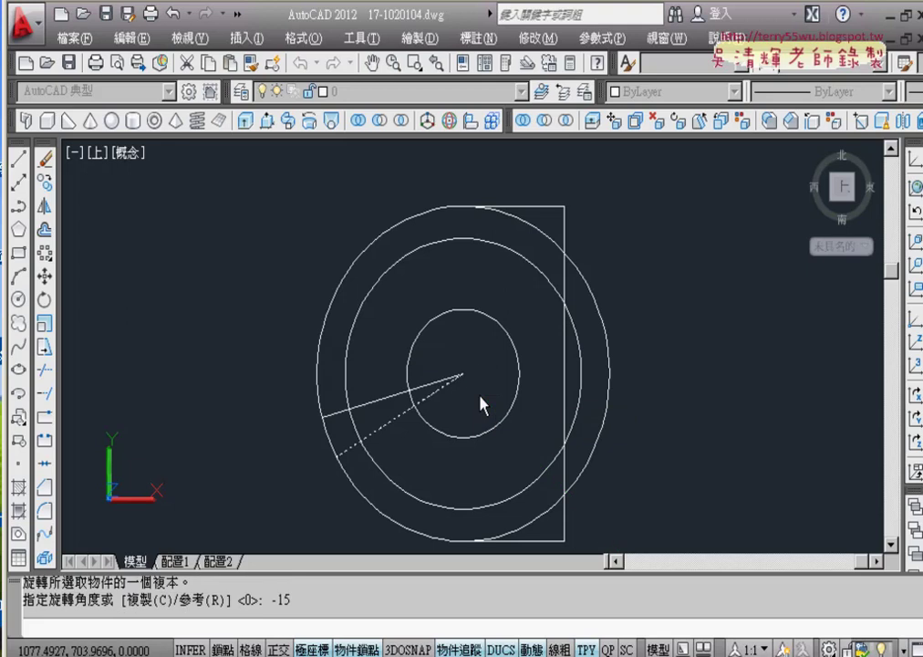